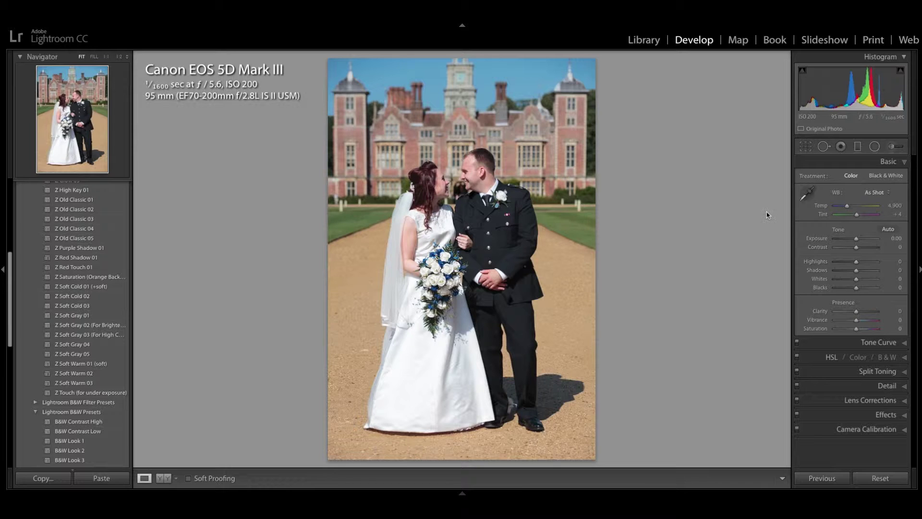
Step: Switch the photo's Treatment to Black & White in the Basic panel
click(887, 176)
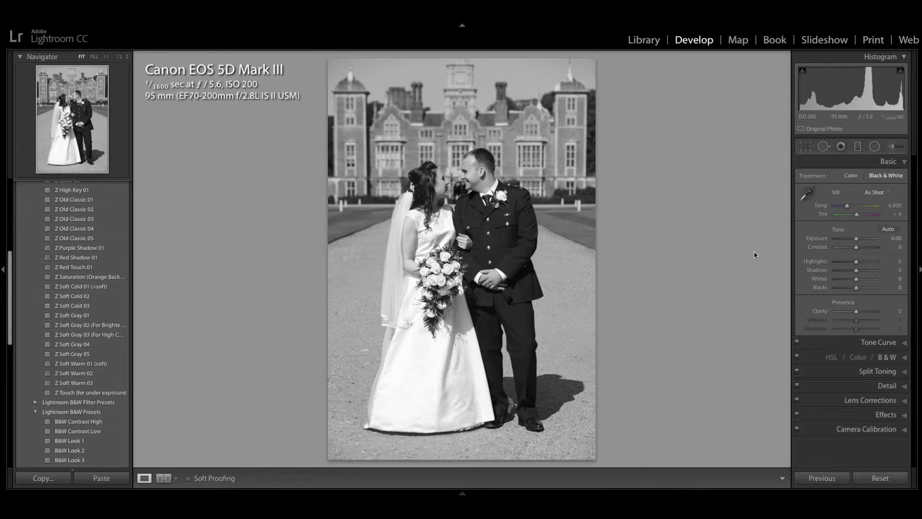
Step: Raise Contrast to +16 and Whites to +22 while checking highlight clipping
drag(857, 249, 858, 254)
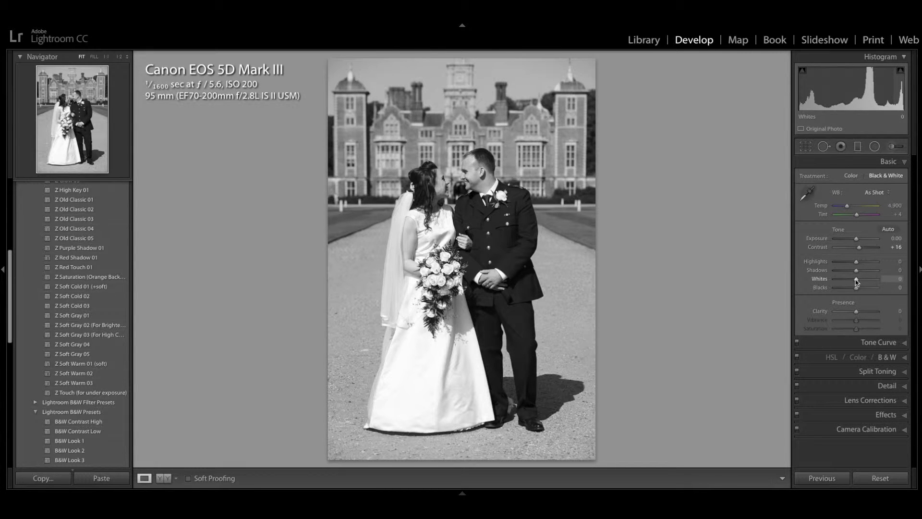
key(alt)
drag(856, 281, 861, 282)
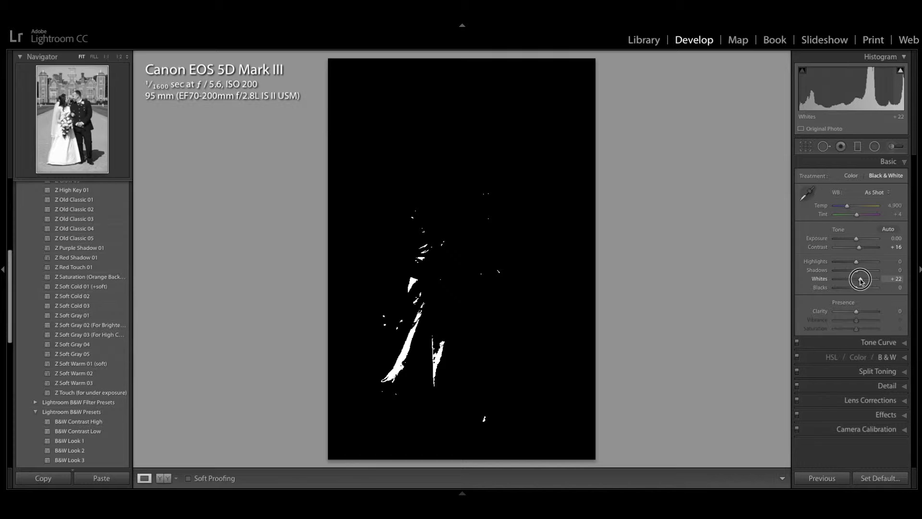
drag(860, 281, 861, 281)
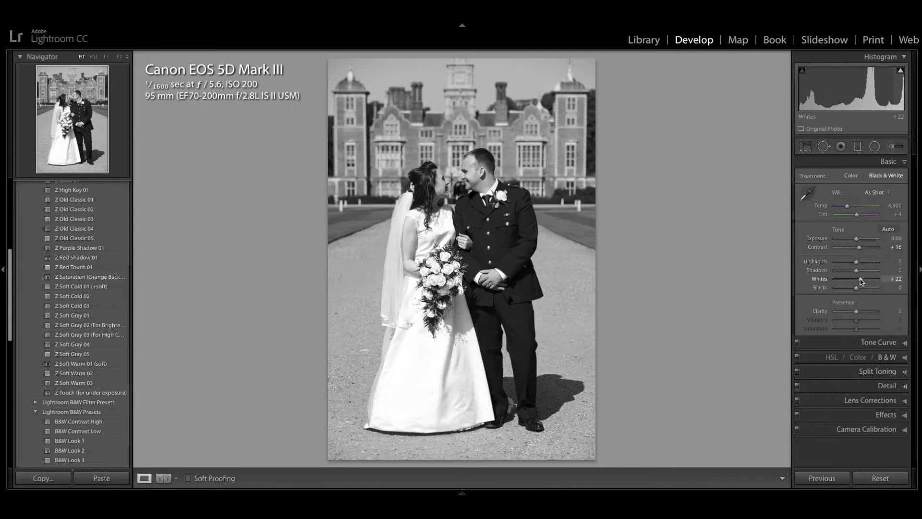
Step: Drop Blacks to -34 while checking shadow clipping, then set Clarity to +8
key(alt)
drag(858, 291, 851, 293)
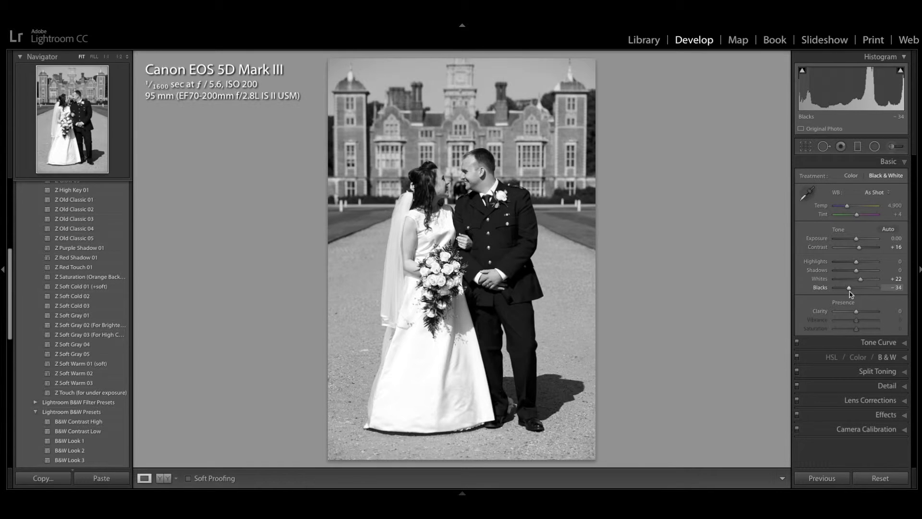
drag(857, 314, 858, 313)
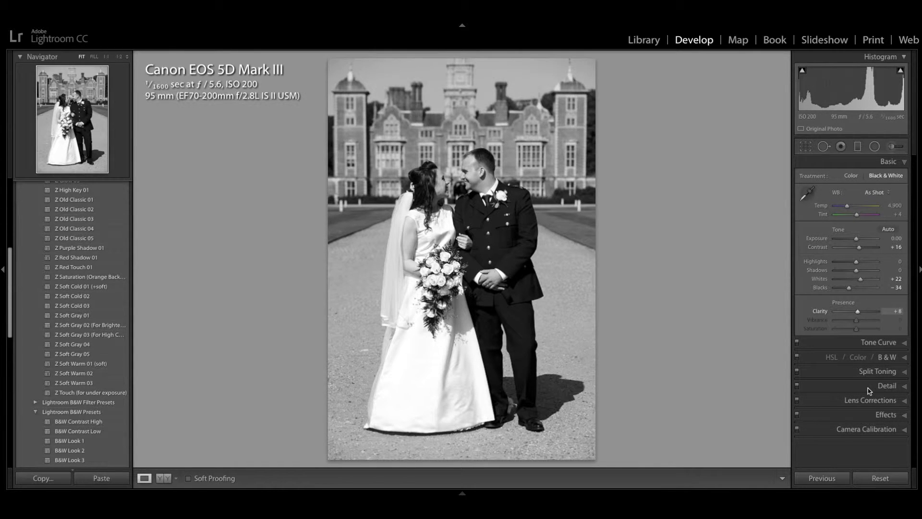
Step: In the Detail panel, set Sharpening Amount to 71 and Masking to 69 using the mask preview
click(883, 388)
drag(851, 334, 855, 335)
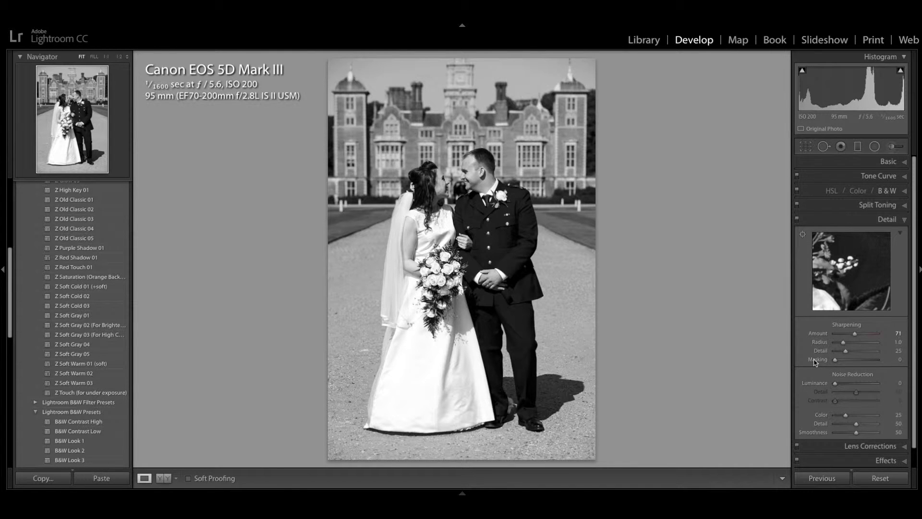
key(alt)
drag(838, 363, 866, 363)
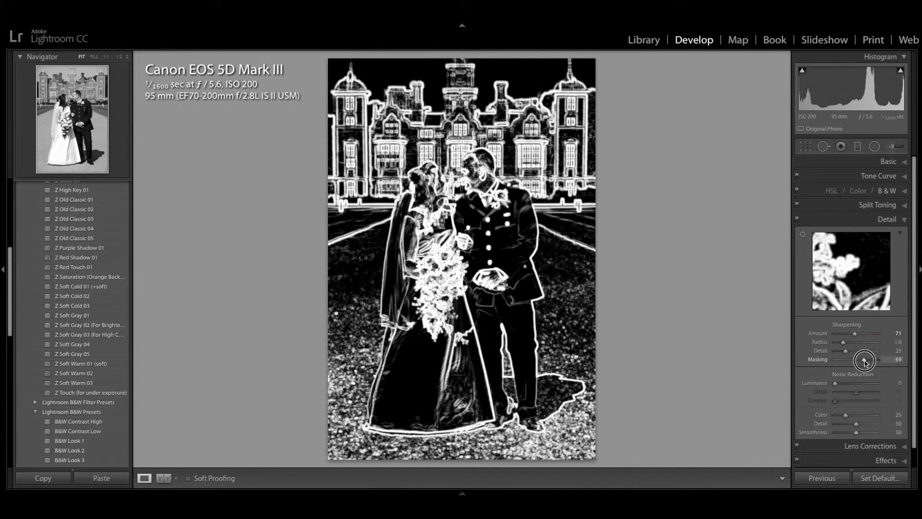
drag(866, 363, 866, 362)
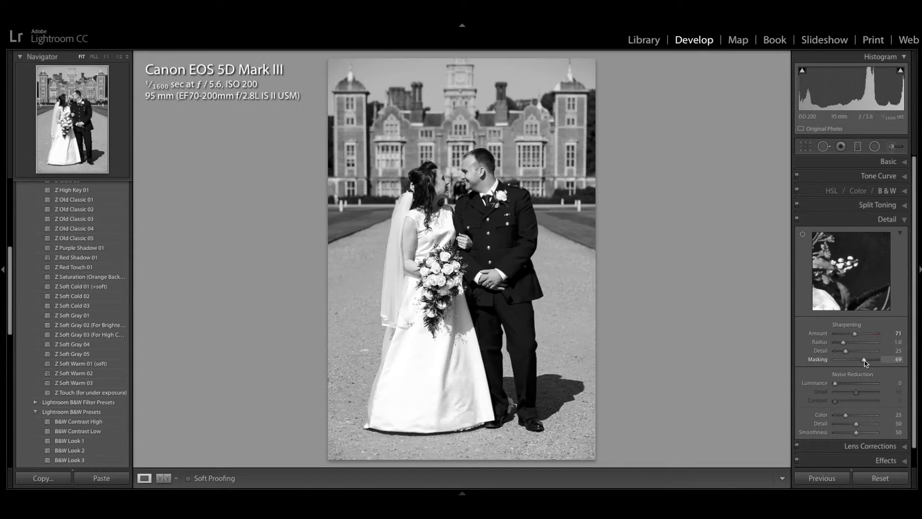
scroll(860, 312, down, 1)
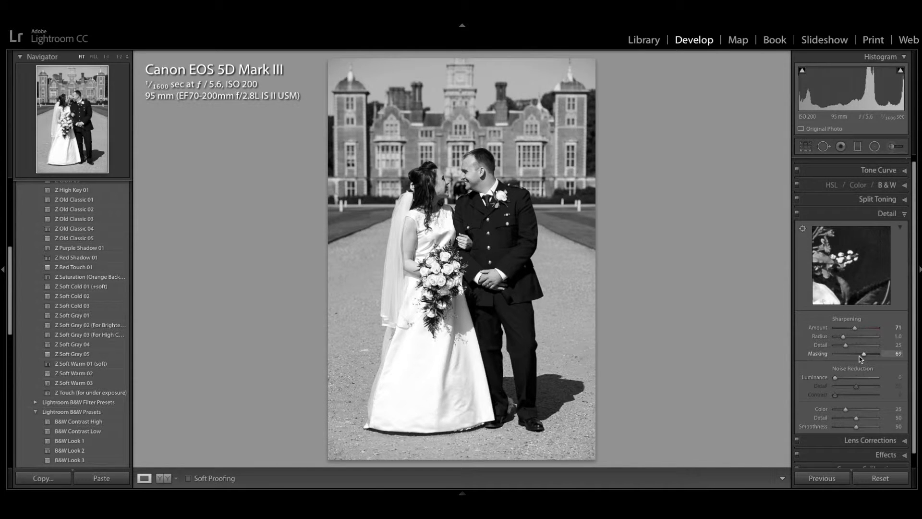
scroll(862, 297, down, 2)
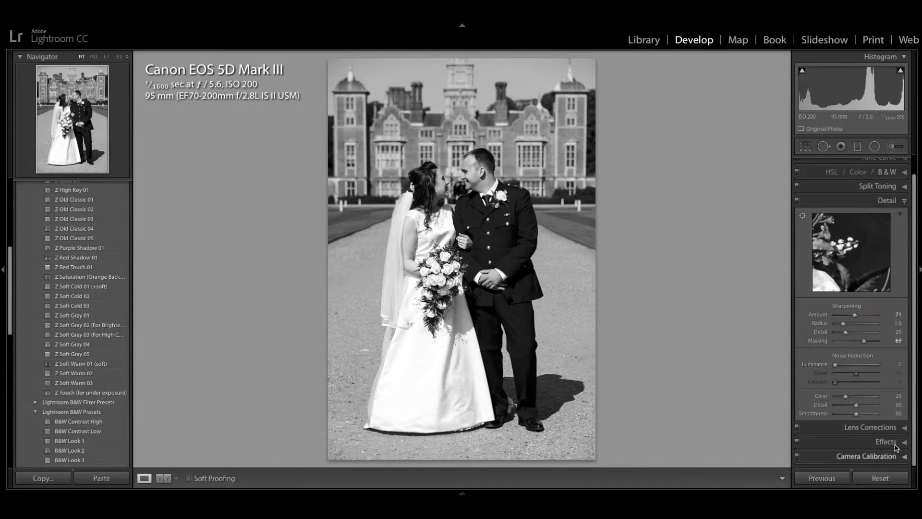
Step: Set the Effects panel's Post-Crop Vignetting Amount to -13
click(888, 429)
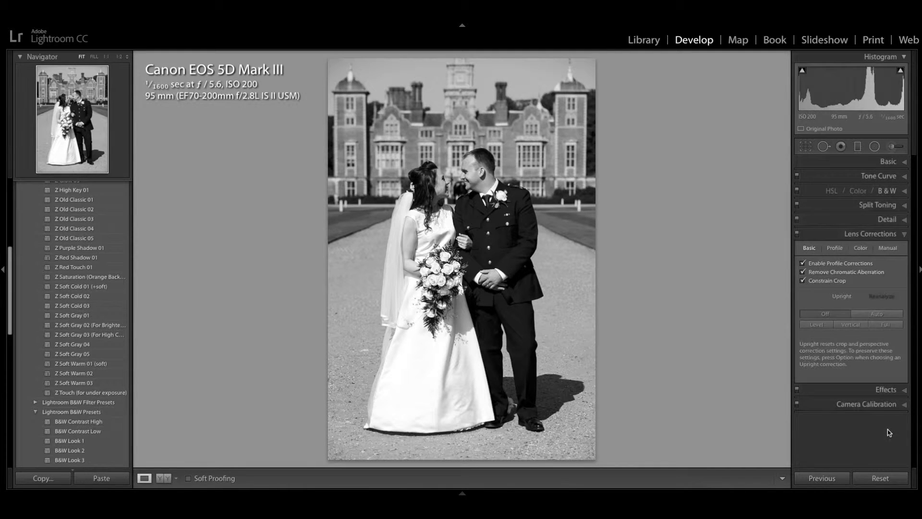
click(887, 390)
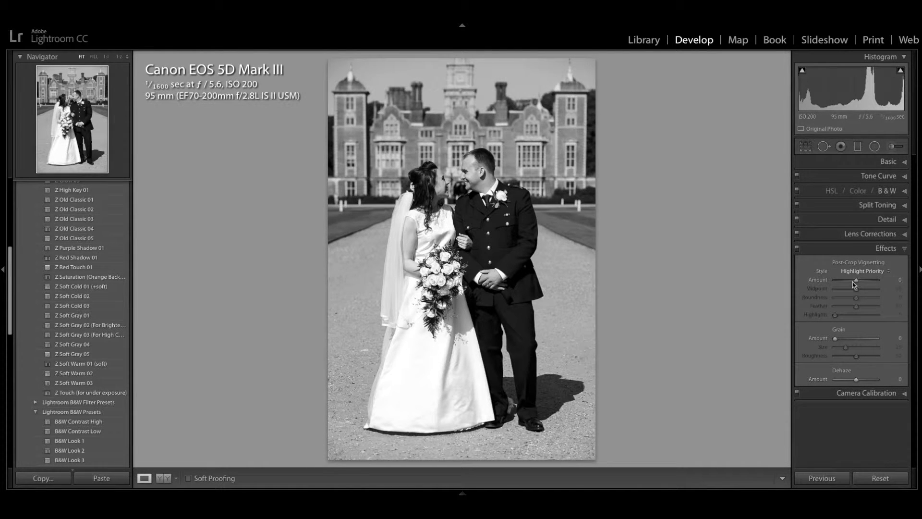
drag(858, 282, 854, 282)
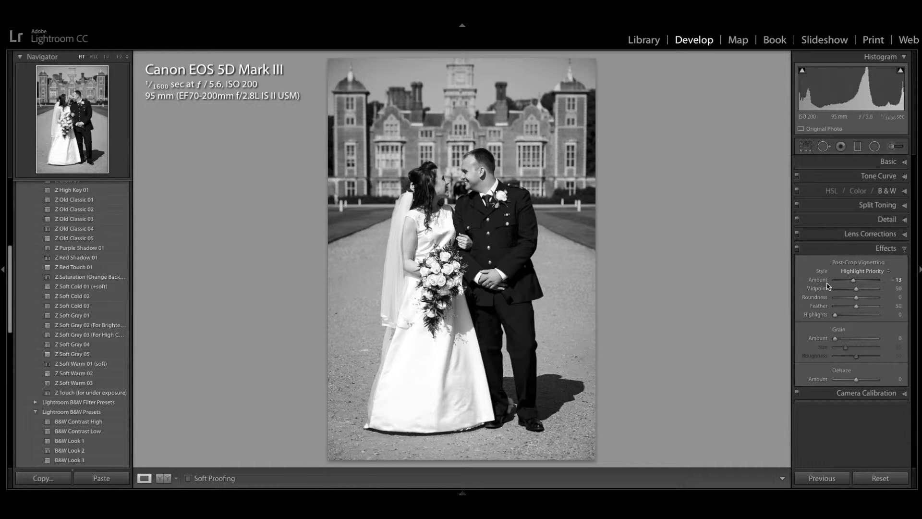
click(889, 192)
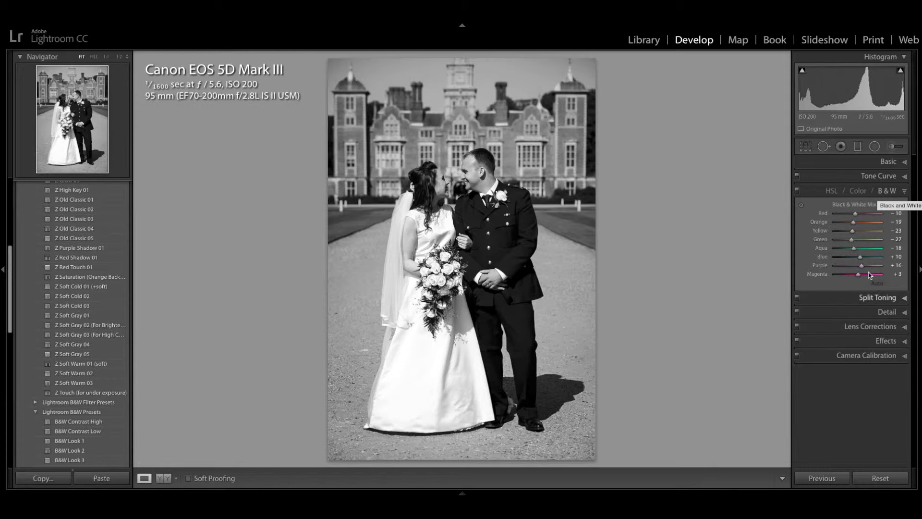
Step: In the Black & White Mix, set Blue to -20 and Green to -41
drag(863, 260, 853, 263)
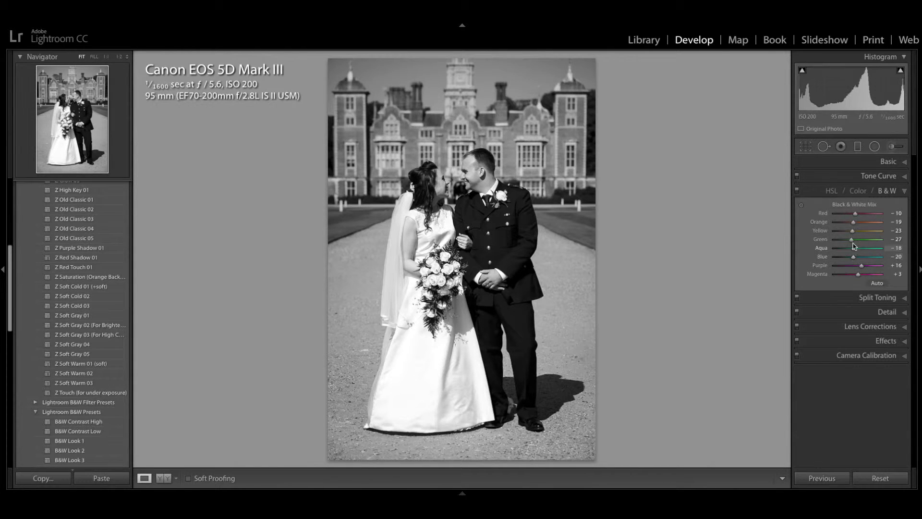
drag(852, 241, 848, 243)
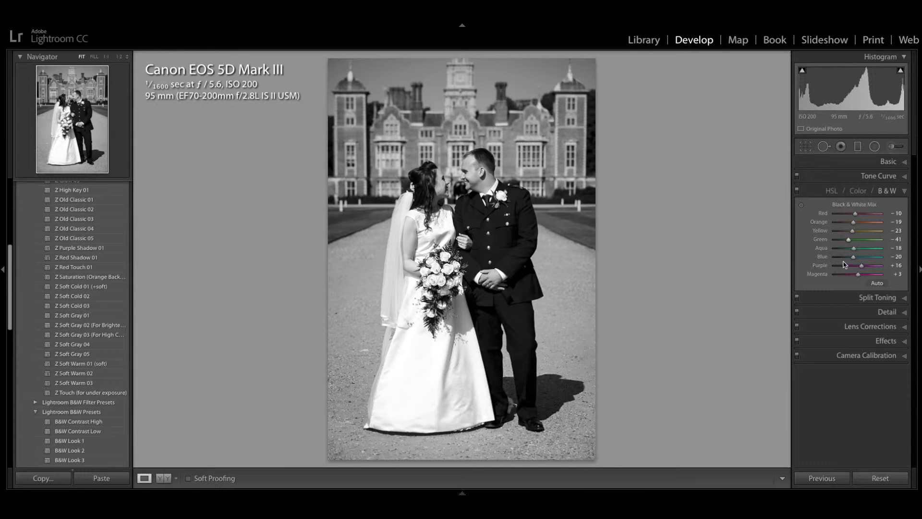
Step: Collapse the B&W mix, reopen Basic, and review the edit in Before/After and full-screen views
click(907, 191)
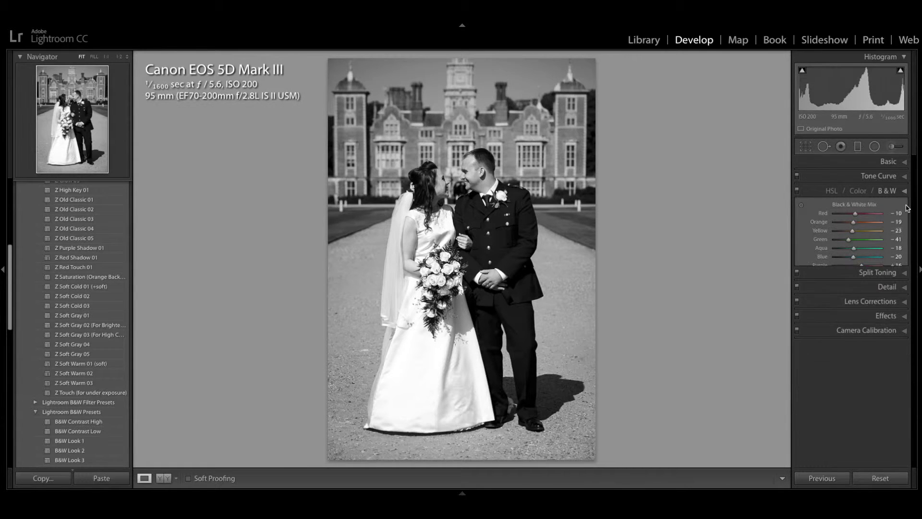
click(904, 162)
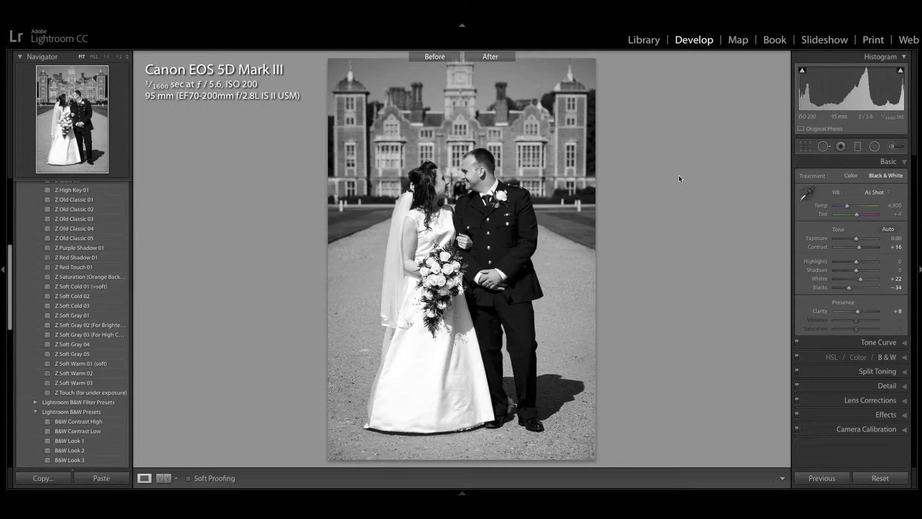
key(y)
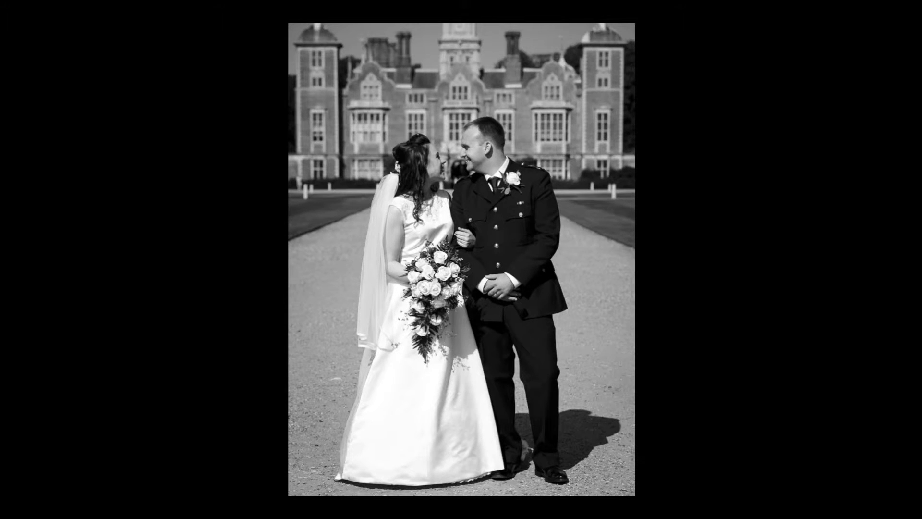
key(f)
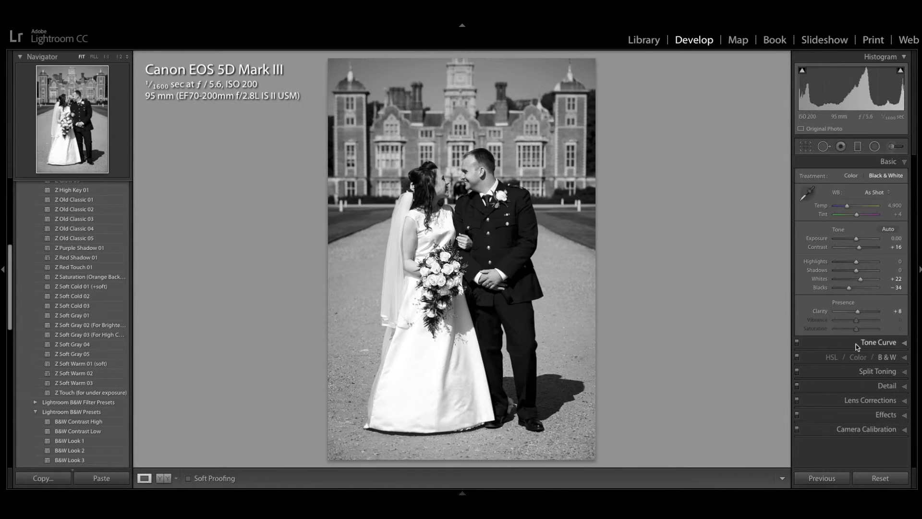
Step: Add three points to the Tone Curve and raise its black point to lift the shadows
click(887, 345)
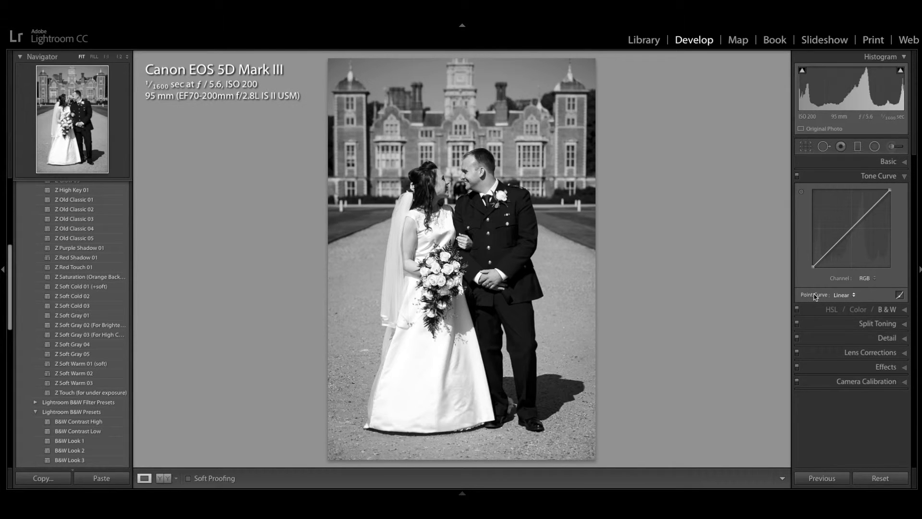
click(873, 206)
click(857, 222)
click(834, 247)
drag(814, 267, 812, 264)
drag(813, 259, 813, 258)
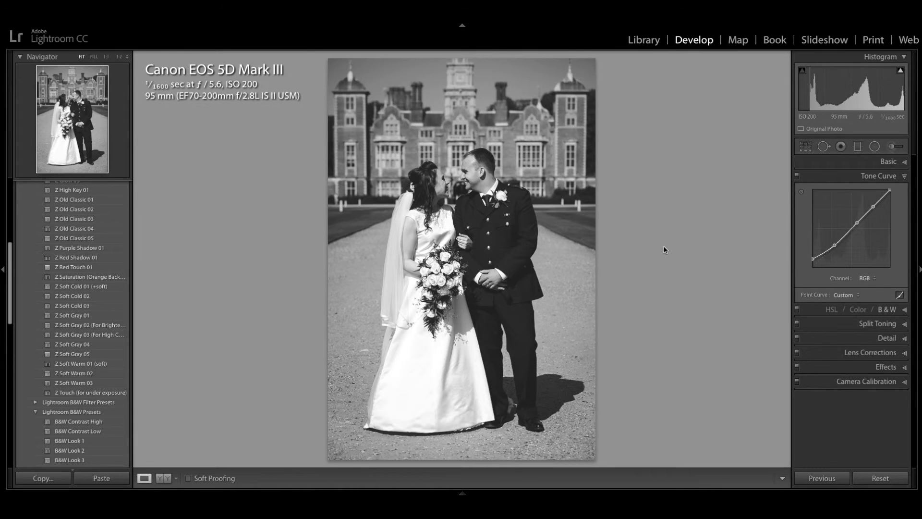
Step: Preview the photo full screen, then show the colour original beside the black-and-white result
key(ctrl+Return)
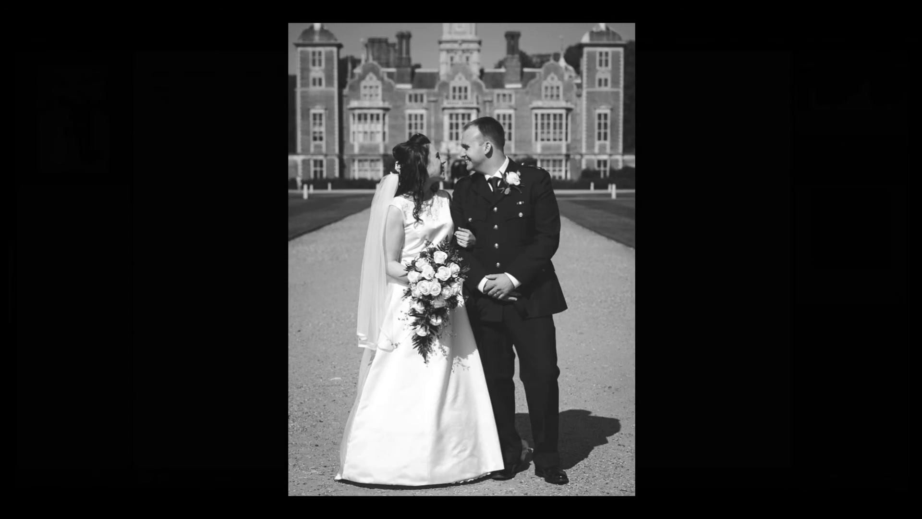
key(Escape)
key(y)
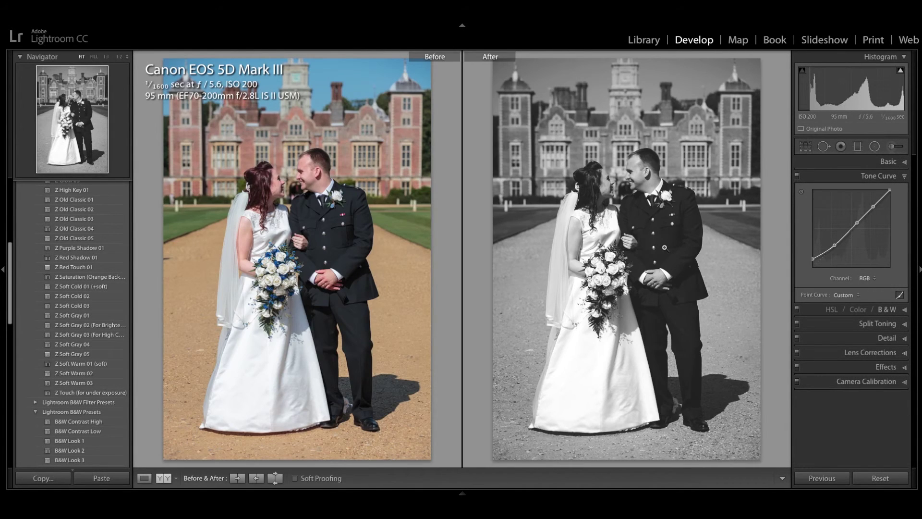